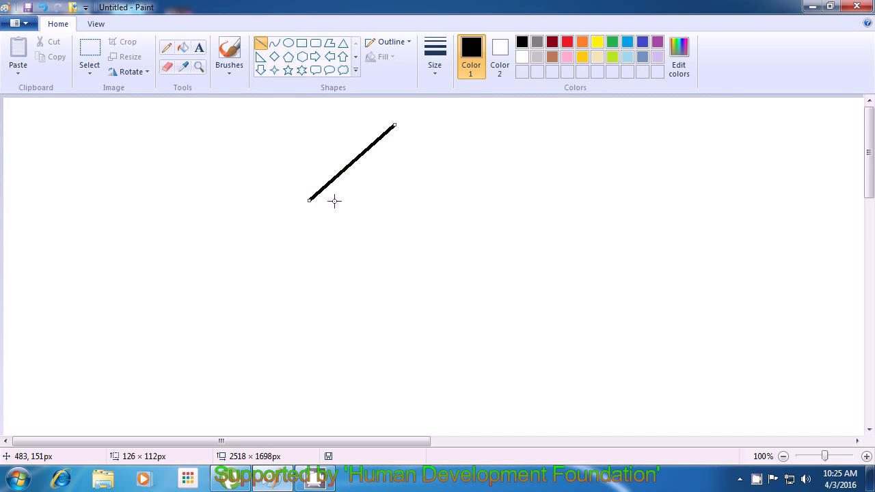
Draw the right roof slope down from the peak, then a short eave at the left end.
left_click(368, 200)
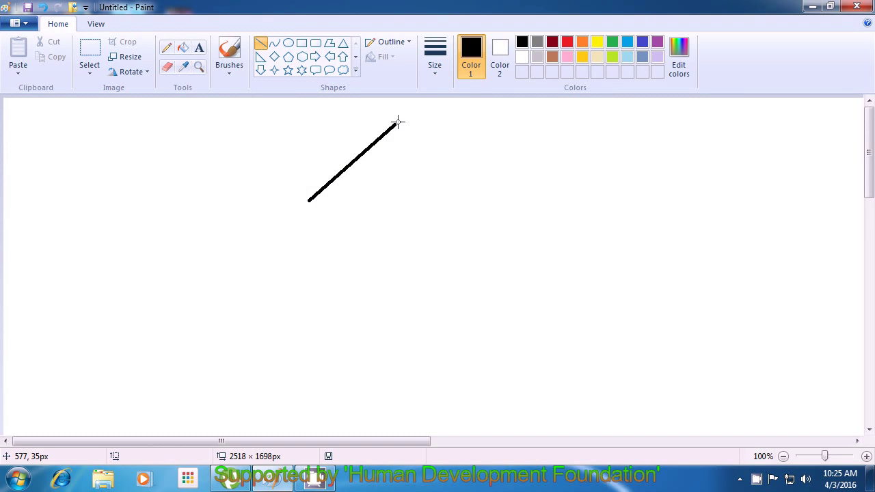
left_click_drag(396, 123, 497, 196)
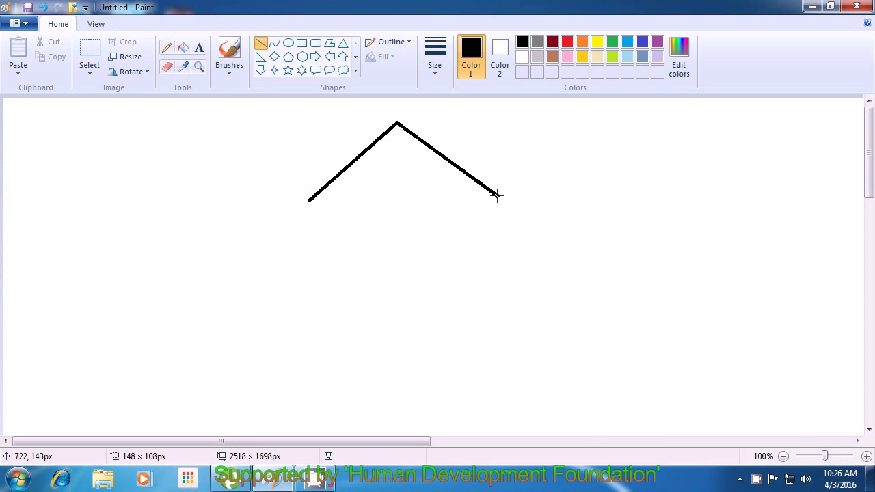
left_click_drag(496, 196, 497, 195)
left_click(574, 199)
mouse_move(309, 202)
left_mouse_down()
mouse_move(335, 203)
mouse_move(308, 201)
left_mouse_up()
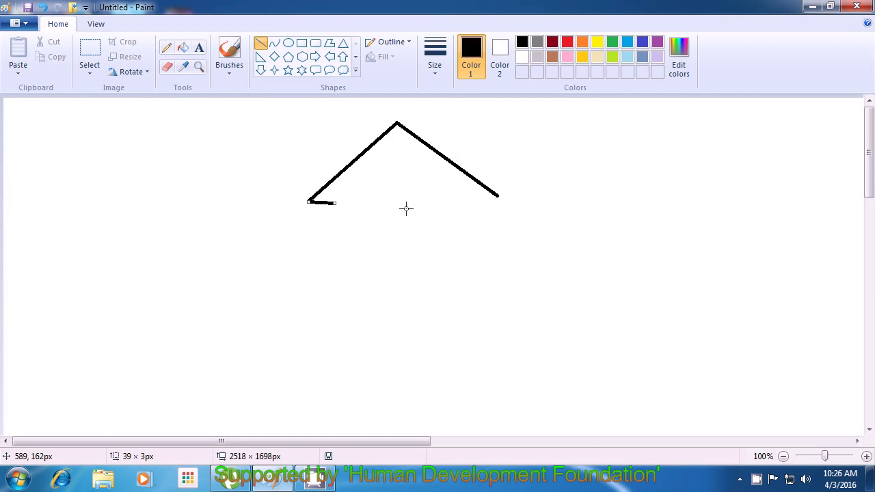
Add a short right eave and draw the left wall down from the left eave.
left_click(496, 210)
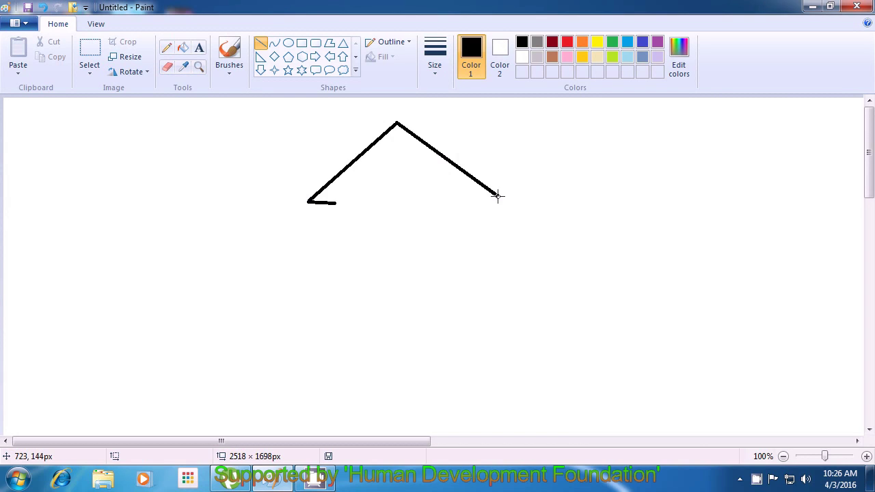
left_click_drag(498, 196, 471, 196)
left_click(540, 211)
left_click_drag(335, 202, 336, 379)
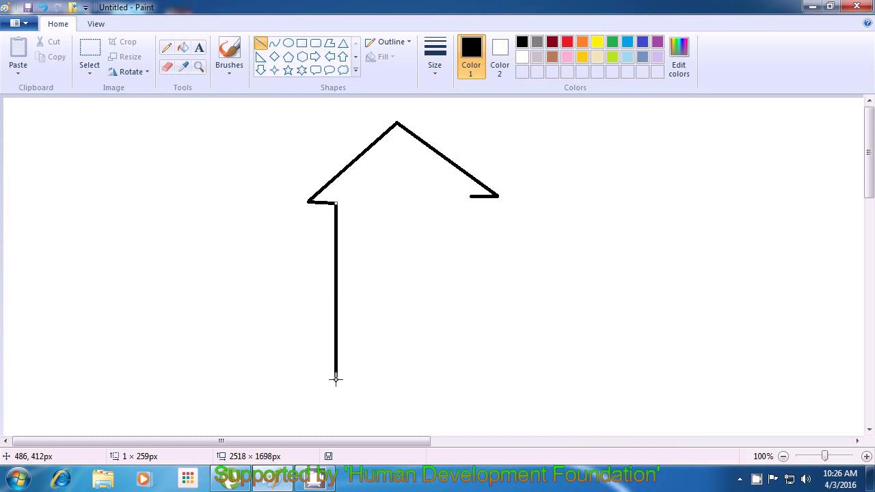
left_click(403, 361)
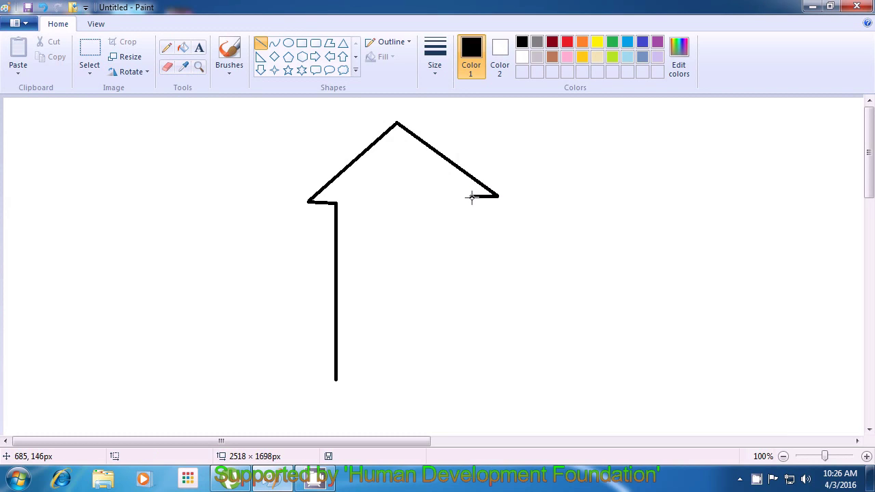
Draw the right wall down to floor level and a floor line joining both walls.
mouse_move(470, 196)
left_mouse_down()
mouse_move(463, 271)
mouse_move(471, 369)
left_mouse_up()
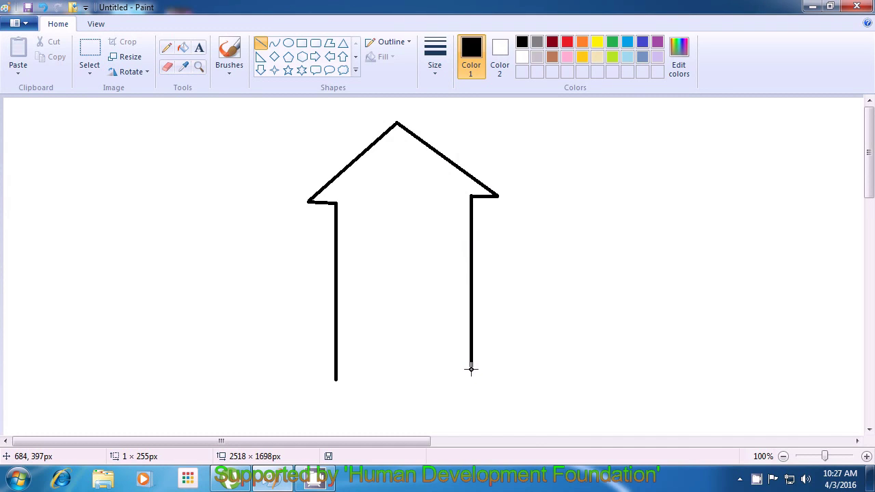
left_click_drag(471, 369, 471, 371)
left_click_drag(471, 370, 471, 371)
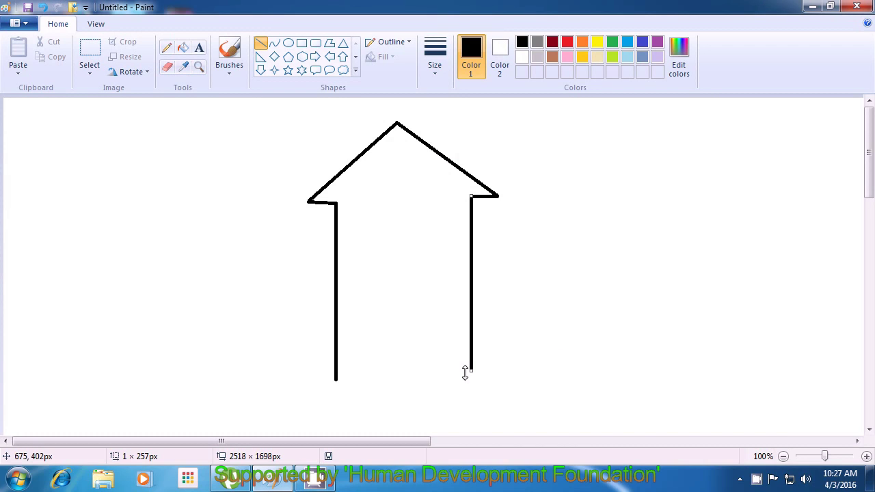
left_click_drag(471, 371, 471, 373)
left_click_drag(469, 373, 469, 377)
left_click(482, 374)
mouse_move(336, 381)
left_mouse_down()
mouse_move(461, 387)
mouse_move(471, 380)
left_mouse_up()
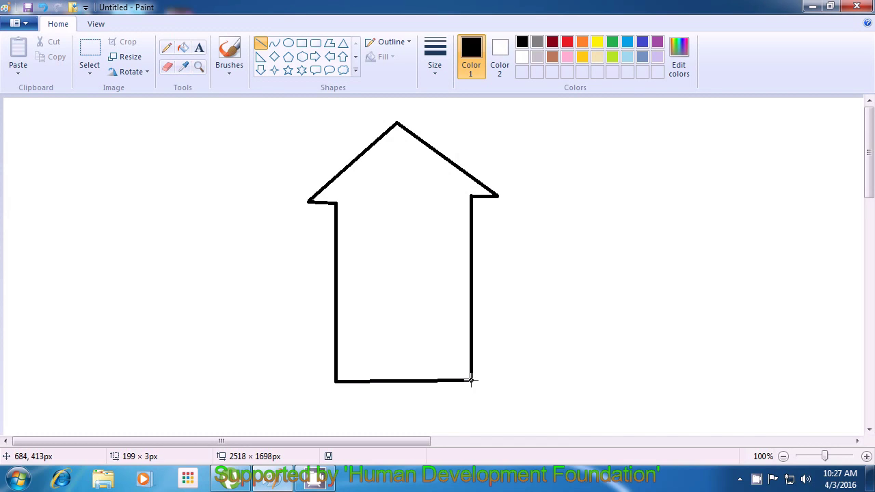
left_click(531, 377)
Draw a tall four-sided door near the right wall and begin a pane line near its top.
left_click_drag(418, 250, 416, 327)
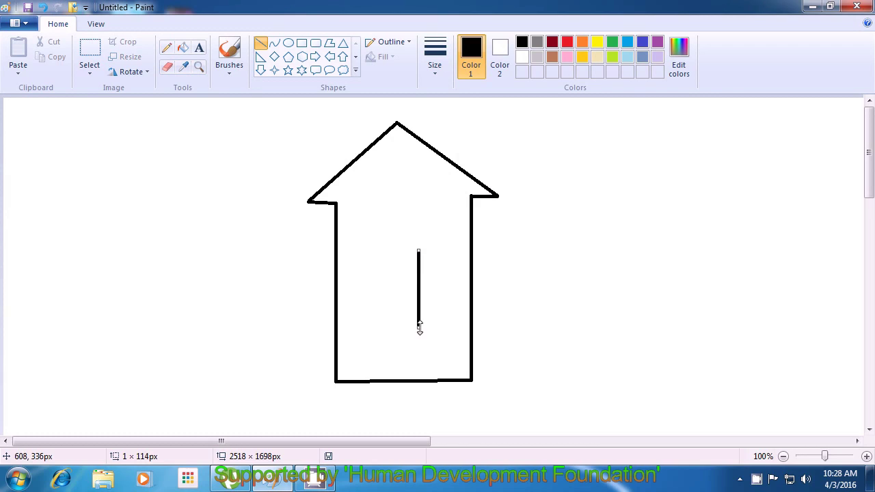
left_click(439, 309)
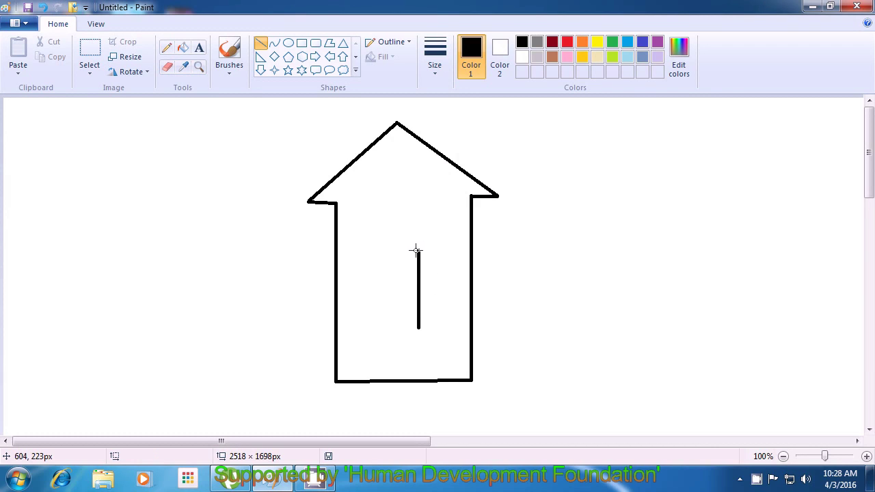
left_click_drag(419, 251, 459, 250)
left_click(532, 255)
left_click_drag(459, 250, 459, 329)
left_click(564, 299)
left_click_drag(417, 329, 459, 330)
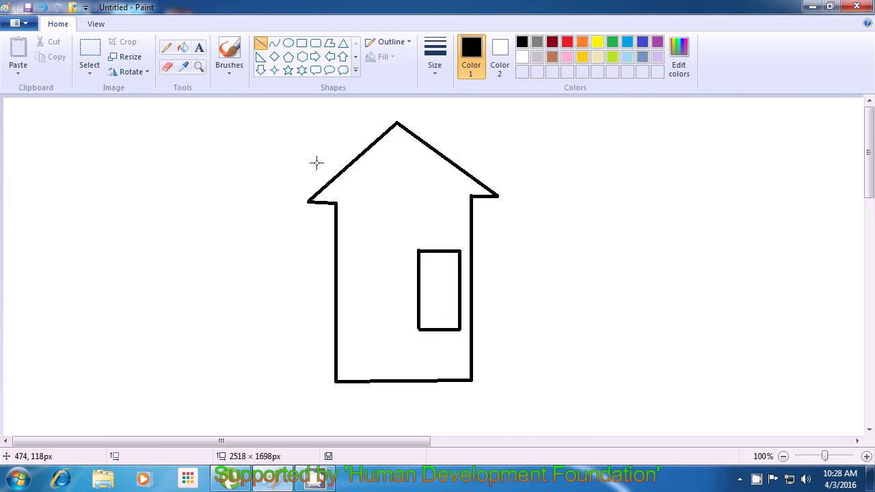
left_click_drag(425, 260, 451, 261)
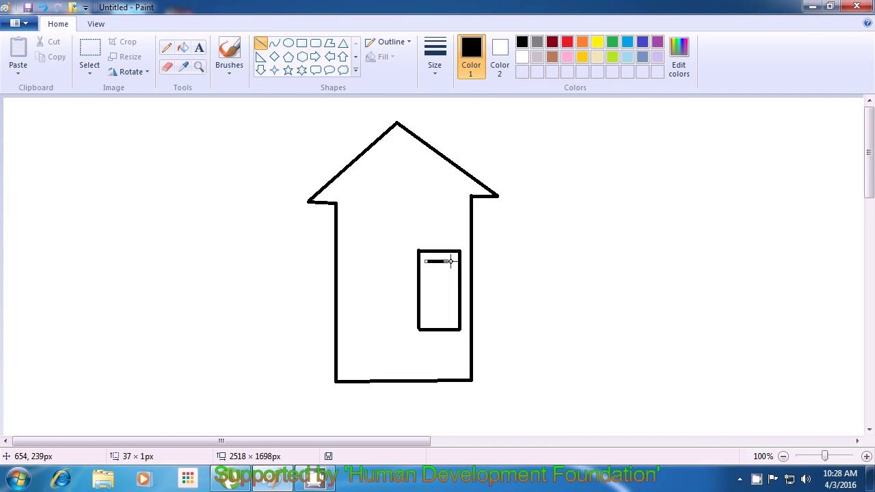
Finish the door's small square pane with its right, left and bottom sides.
left_click(541, 261)
left_click_drag(452, 261, 451, 284)
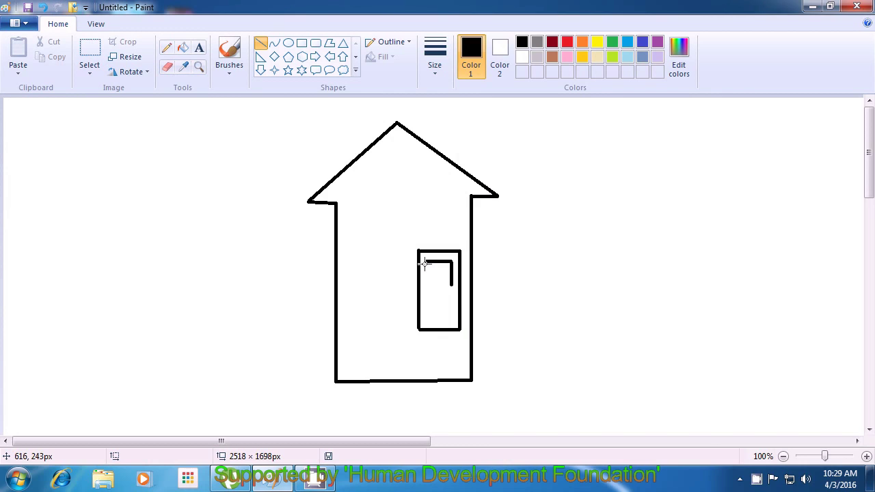
mouse_move(424, 262)
left_mouse_down()
mouse_move(427, 287)
mouse_move(451, 286)
left_mouse_up()
left_click(545, 266)
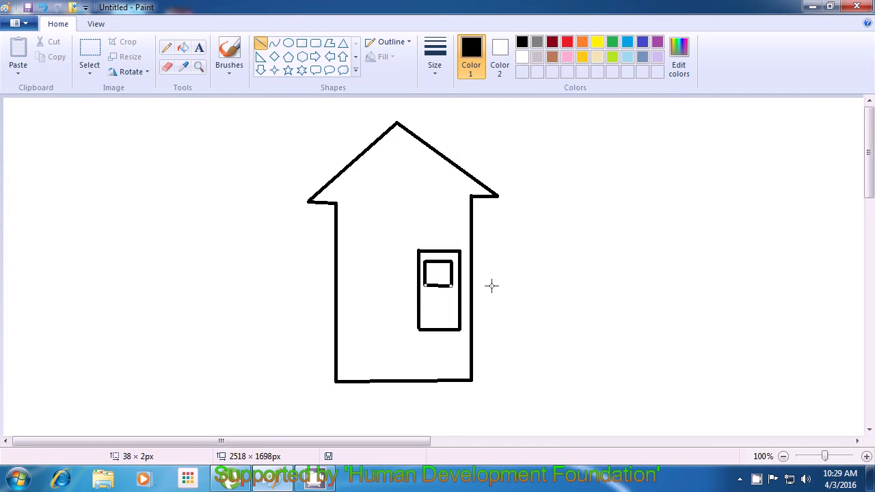
left_click(533, 269)
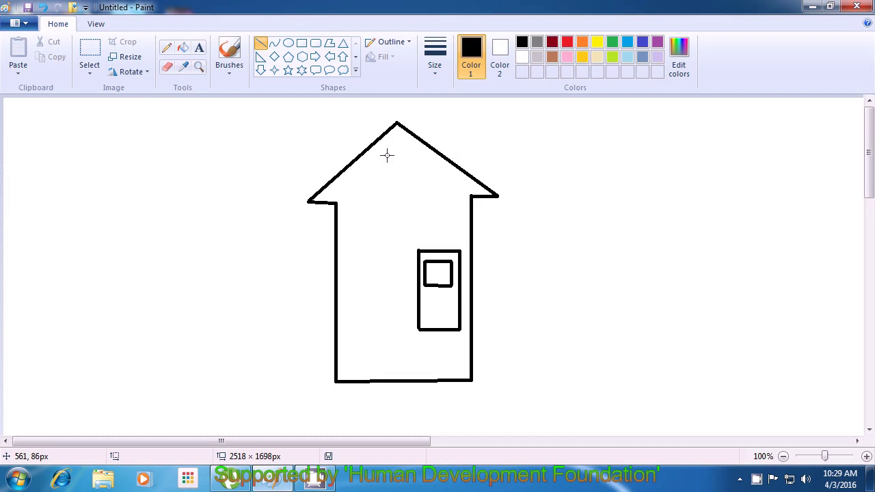
Draw a small square window in the roof gable above the door.
left_click_drag(383, 152, 382, 189)
left_click_drag(383, 190, 383, 191)
left_click(501, 155)
left_click_drag(382, 154, 419, 153)
left_click(494, 150)
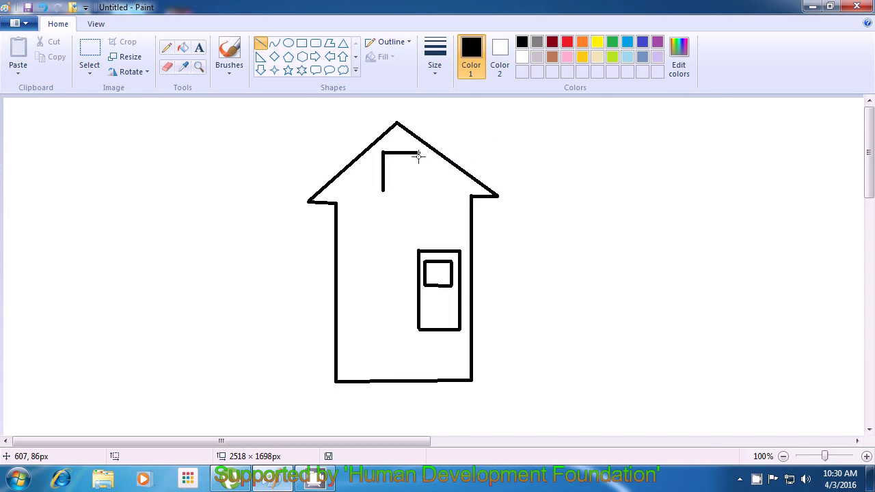
left_click_drag(418, 152, 416, 188)
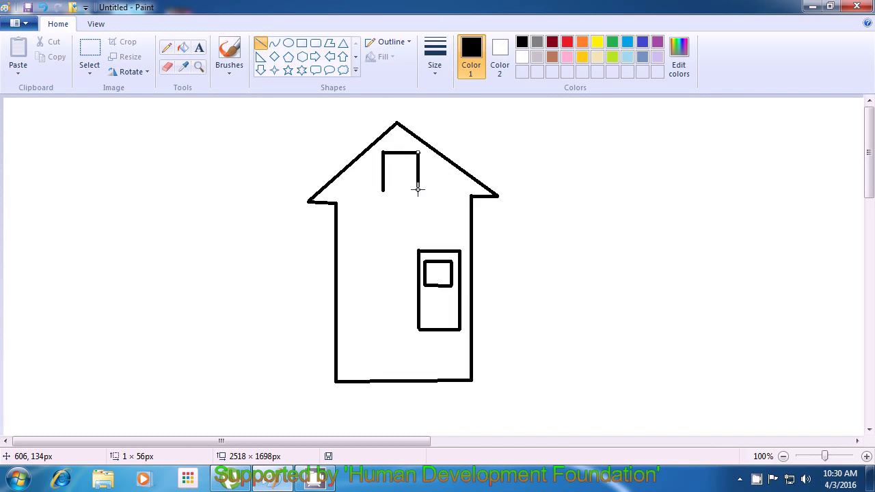
left_click(517, 166)
left_click_drag(383, 191, 417, 191)
left_click(515, 150)
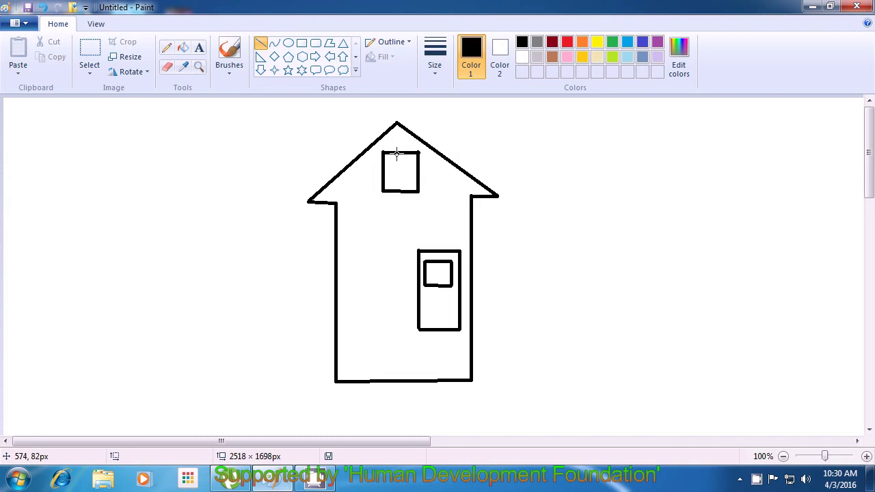
Divide the roof window into four panes with a vertical and horizontal bar.
left_click_drag(400, 153, 401, 190)
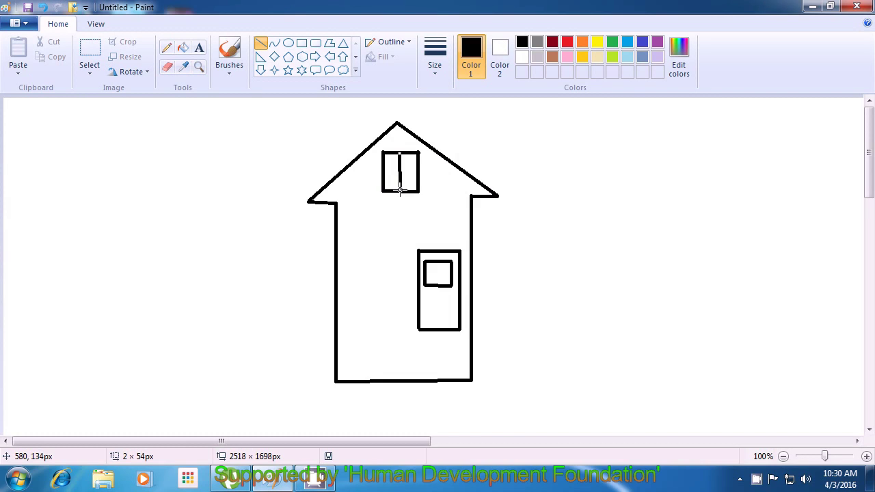
left_click(496, 139)
left_click_drag(385, 173, 419, 173)
left_click(498, 157)
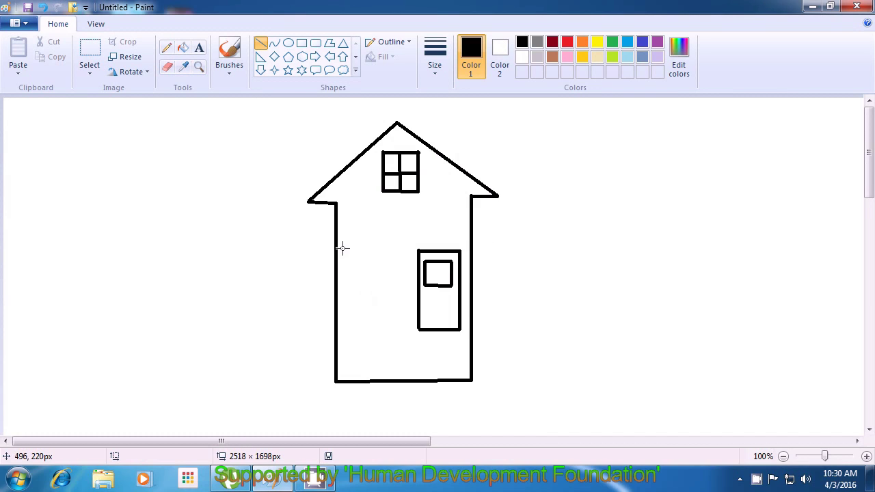
Draw a rectangular window outline on the house's lower left wall.
left_click_drag(342, 251, 388, 252)
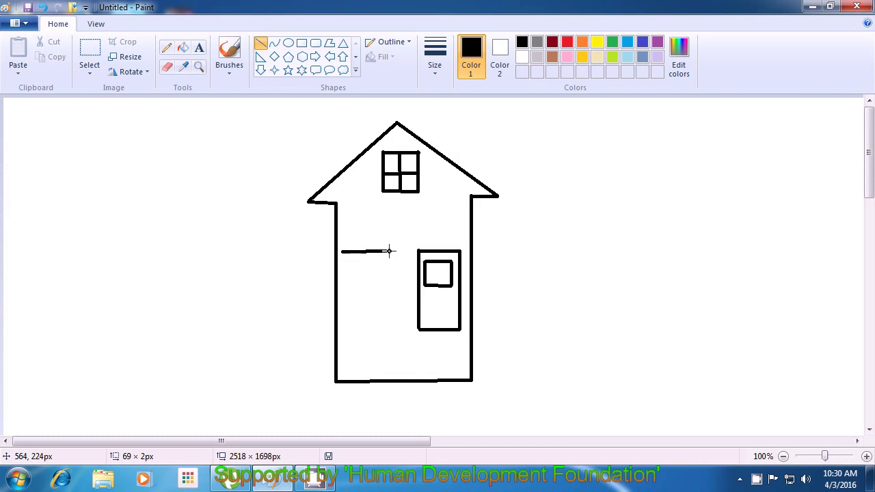
left_click_drag(389, 252, 388, 251)
left_click(576, 242)
left_click_drag(341, 253, 344, 296)
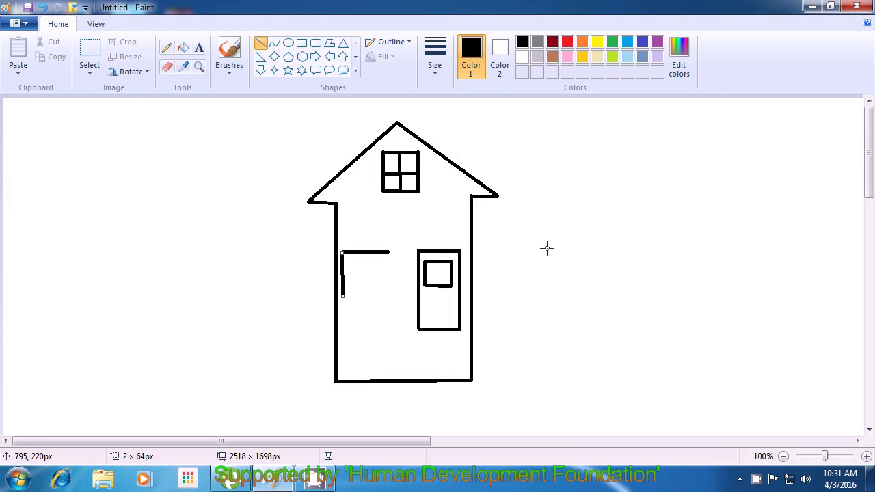
left_click_drag(387, 252, 386, 294)
left_click(558, 265)
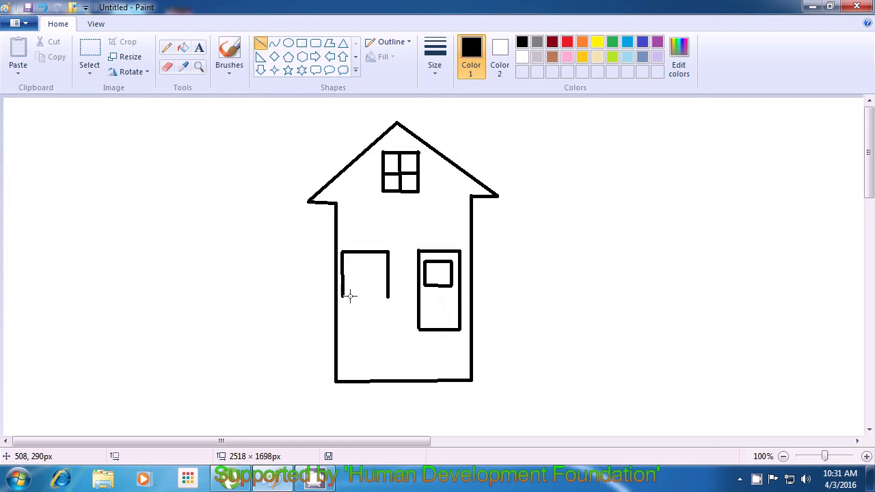
left_click_drag(344, 297, 387, 297)
left_click(574, 256)
Split the lower-left window into four panes with vertical and horizontal dividers.
left_click_drag(367, 253, 365, 295)
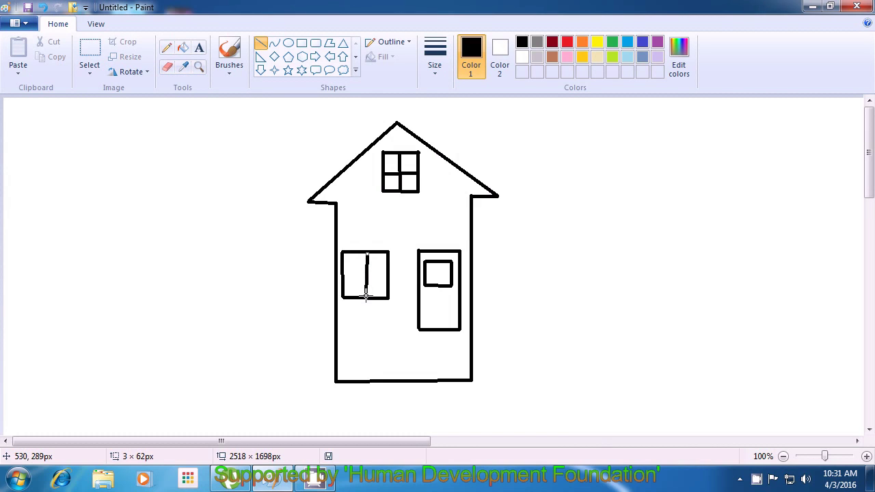
left_click_drag(367, 253, 365, 255)
left_click(336, 278)
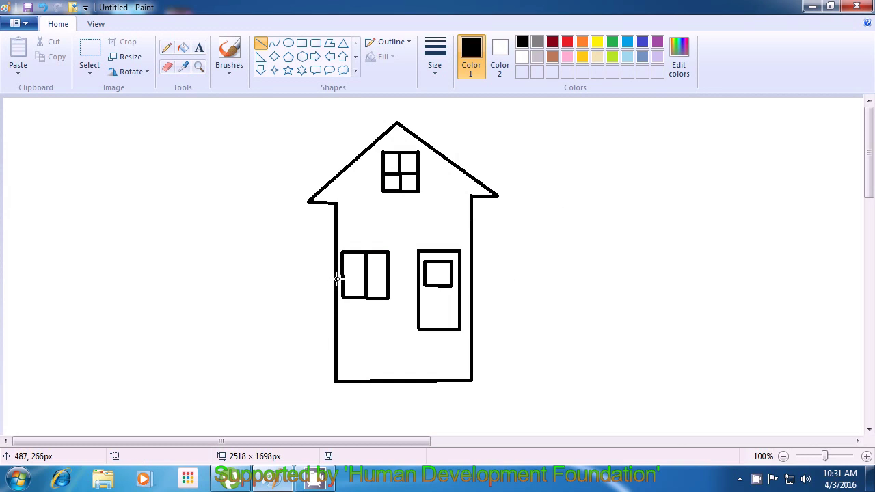
left_click_drag(341, 274, 387, 275)
left_click(573, 246)
Start a short sill line at the window's bottom-right corner.
left_click_drag(397, 299, 399, 323)
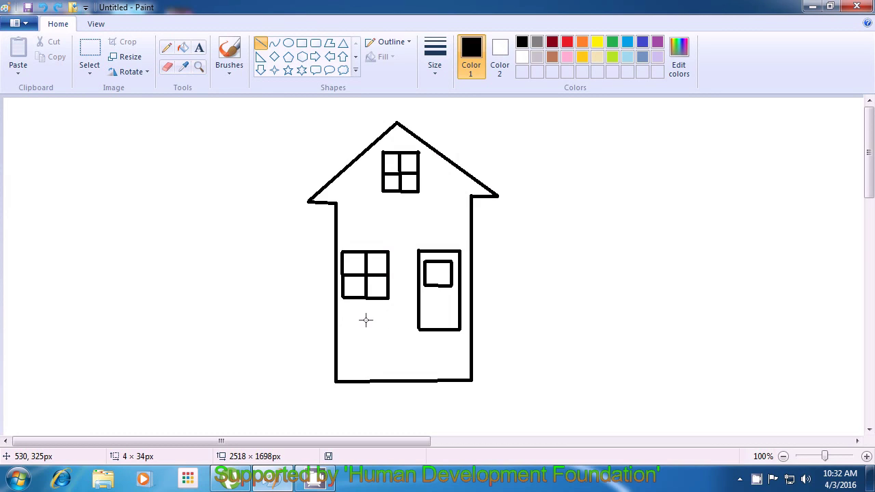
left_click_drag(390, 296, 396, 297)
left_click_drag(386, 299, 395, 298)
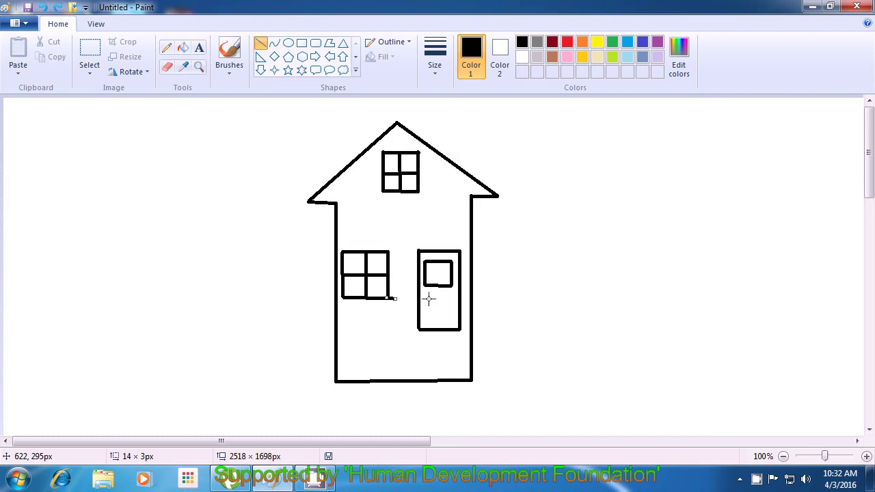
Build a narrow sill under the lower-left window from short right, bottom and left lines.
left_click(542, 272)
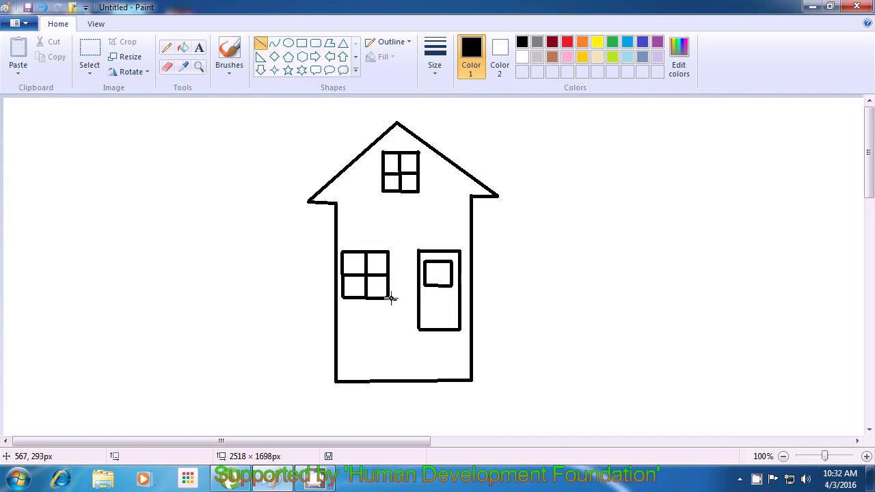
left_click_drag(394, 296, 393, 310)
left_click(525, 285)
left_click_drag(392, 311, 338, 305)
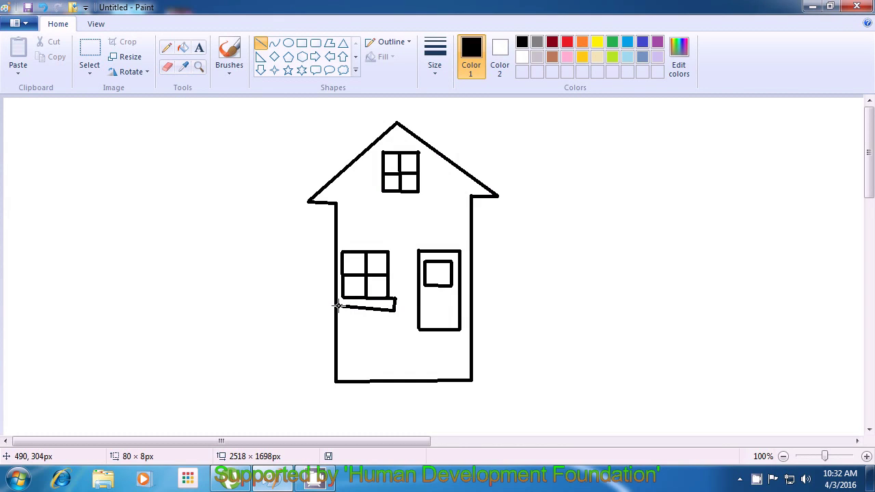
left_click_drag(337, 307, 339, 308)
left_click(579, 285)
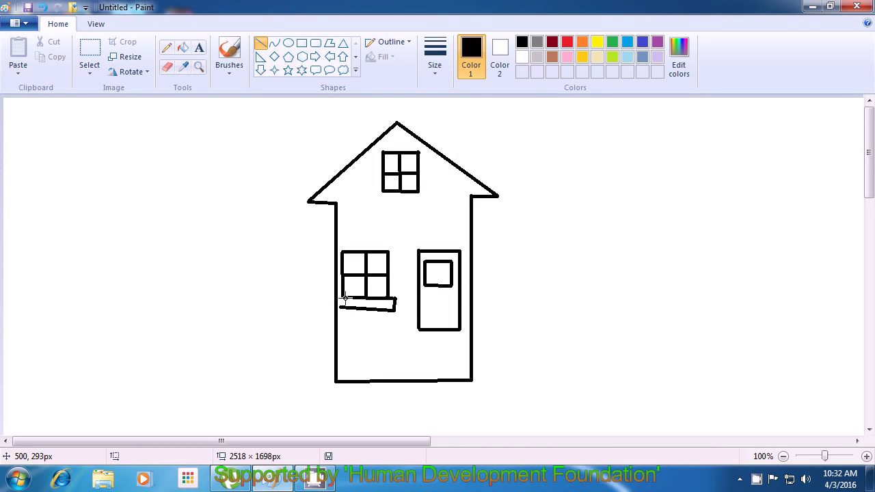
left_click_drag(345, 296, 339, 297)
left_click(555, 267)
left_click_drag(340, 307, 339, 299)
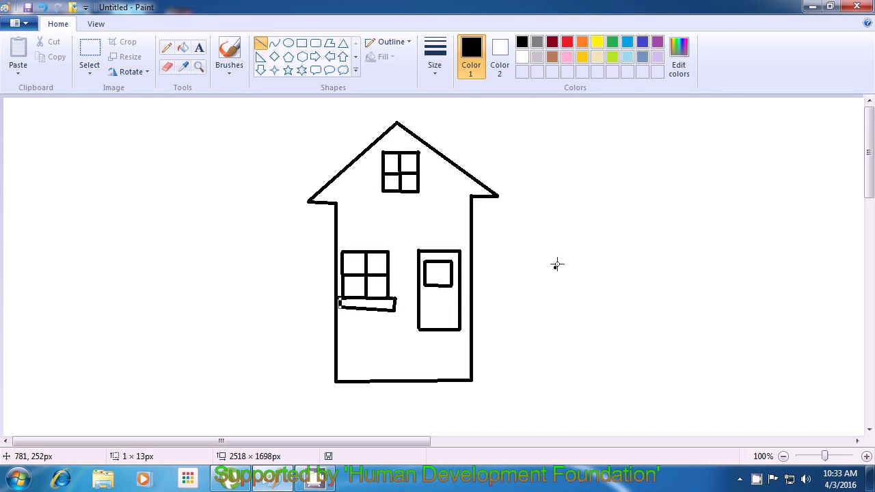
left_click(583, 247)
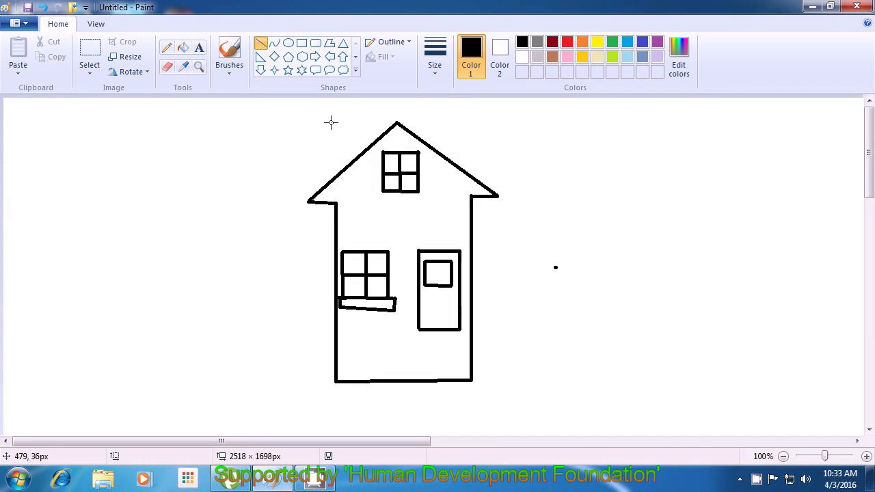
Draw the chimney's left side, top edge and right side down to the left roof slope.
left_click_drag(331, 120, 332, 178)
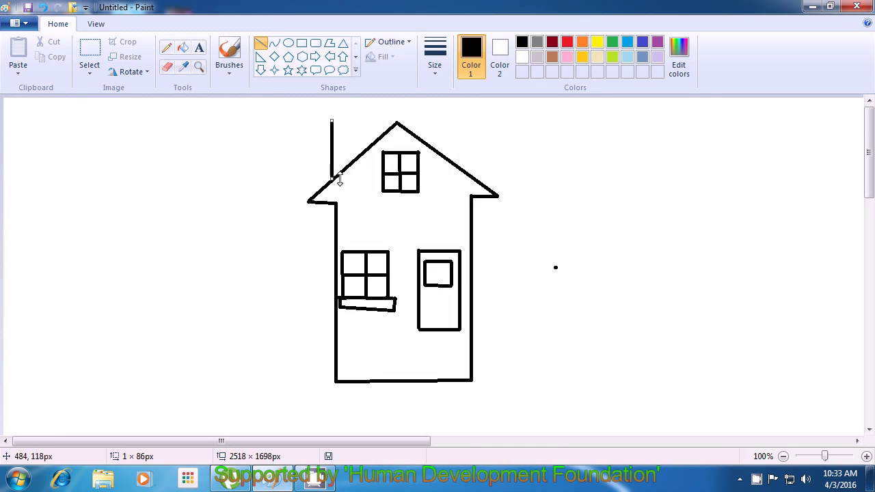
left_click(537, 121)
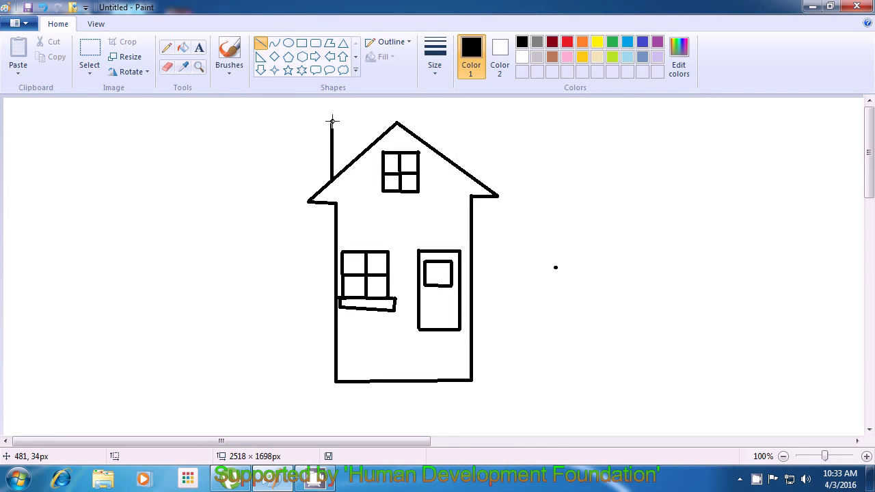
left_click_drag(332, 121, 365, 121)
left_click_drag(364, 121, 365, 127)
left_click_drag(361, 146, 363, 151)
left_click(556, 139)
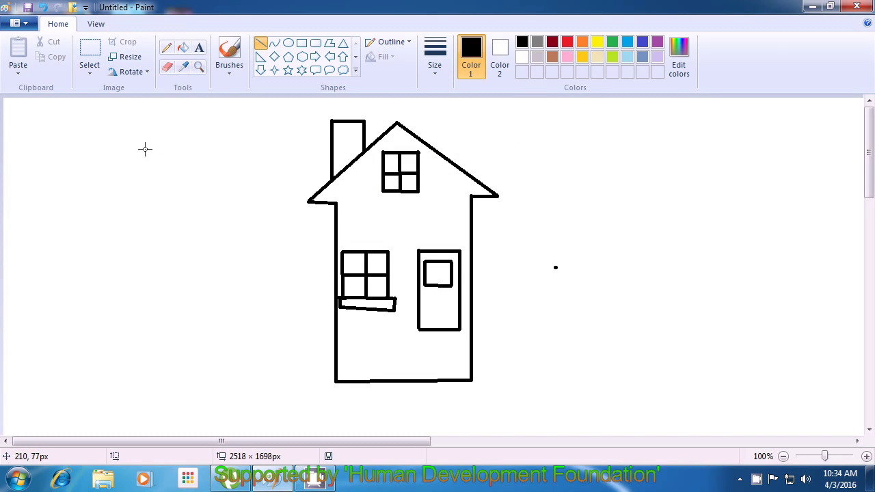
Select all and delete the house, then draw a 332 px horizontal line to start a star.
left_click(91, 59)
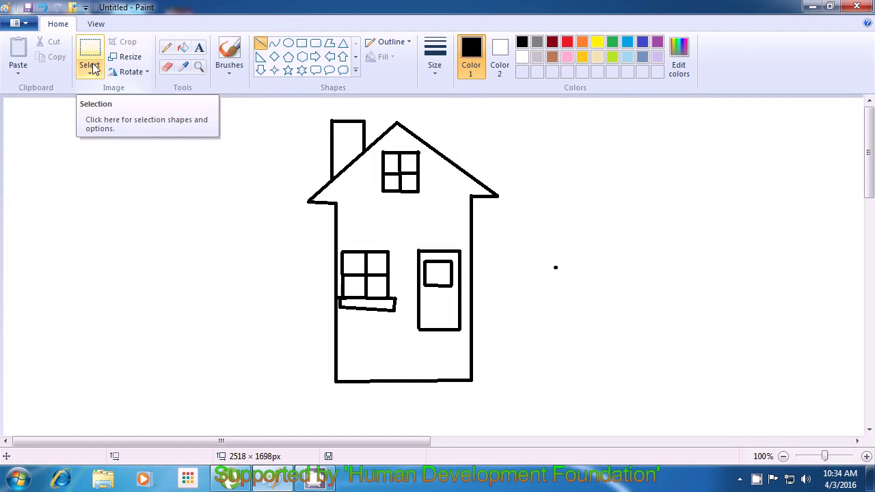
left_click(95, 69)
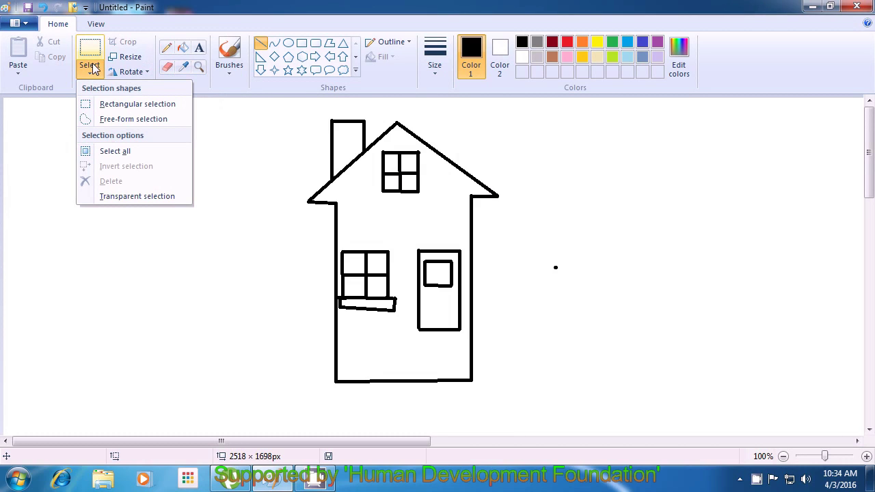
left_click(103, 151)
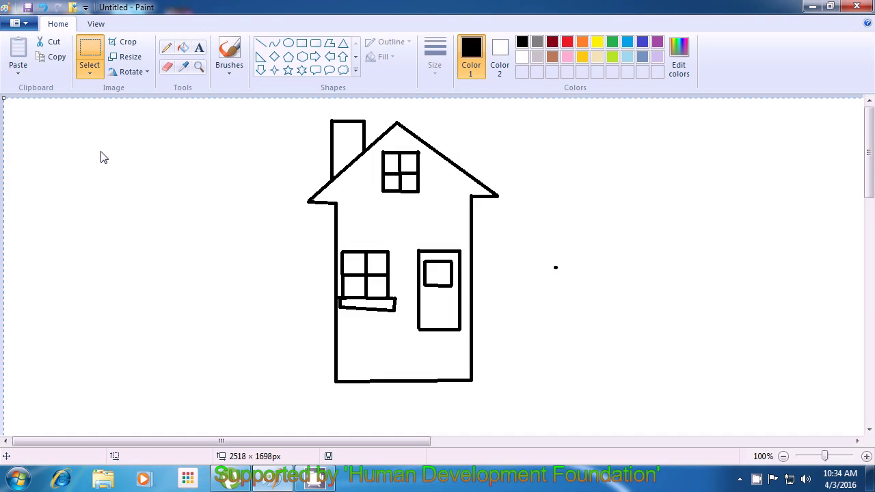
key("Delete")
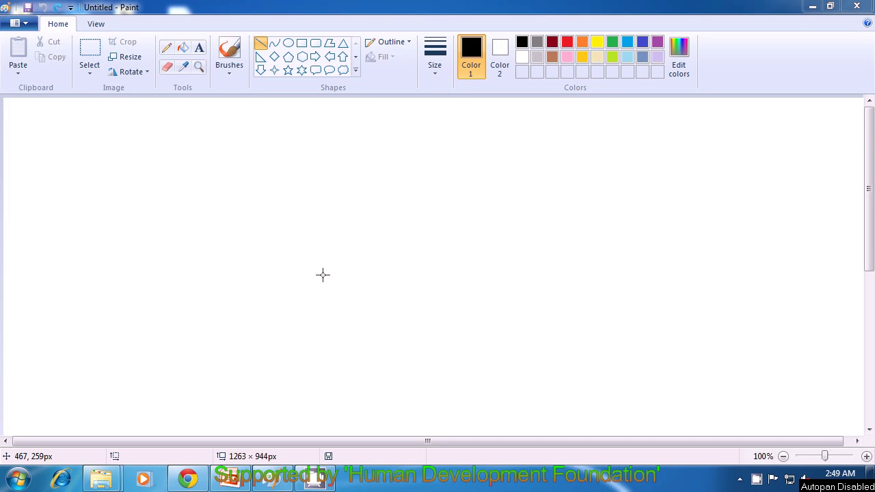
left_click_drag(321, 275, 550, 275)
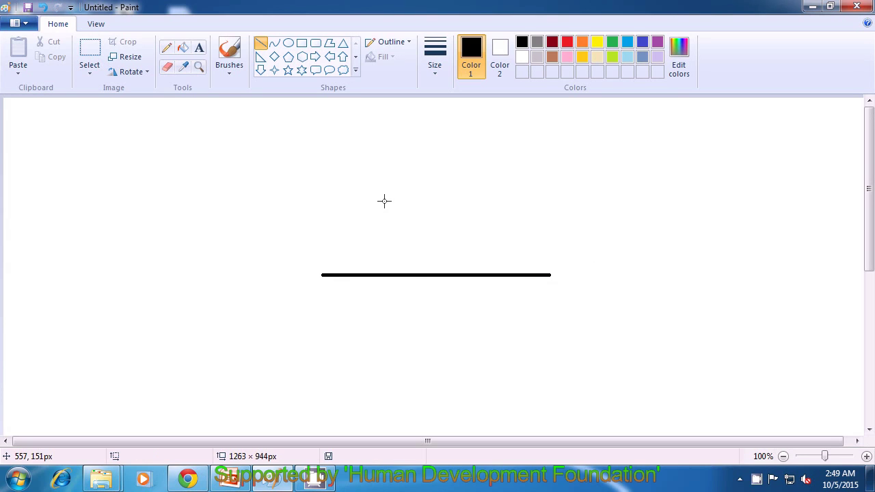
Add four slanted lines to the horizontal line to complete a five-pointed star.
left_click_drag(366, 164, 428, 345)
left_click(479, 326)
left_click_drag(507, 161, 428, 343)
left_click(503, 325)
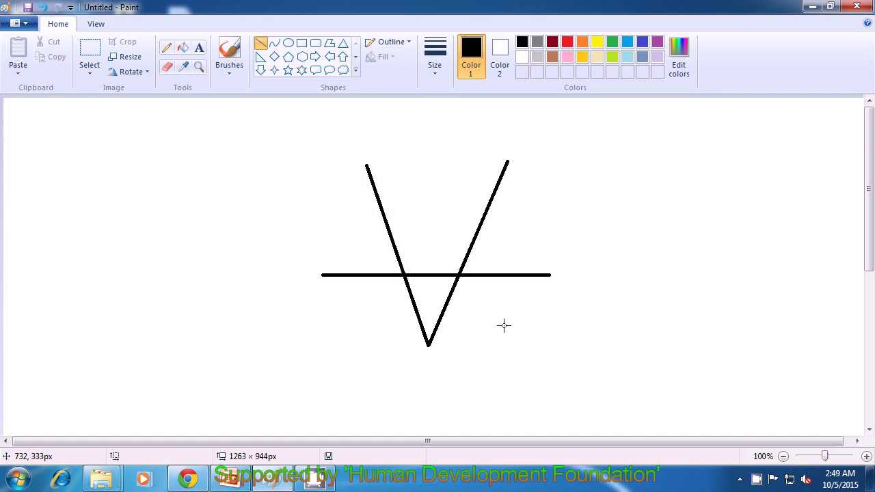
left_click_drag(367, 165, 550, 274)
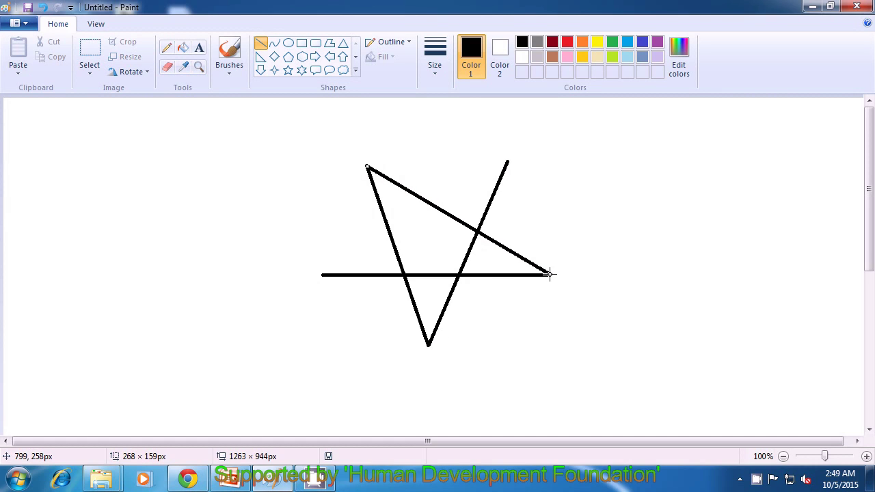
left_click(588, 241)
left_click_drag(322, 274, 507, 160)
left_click(531, 160)
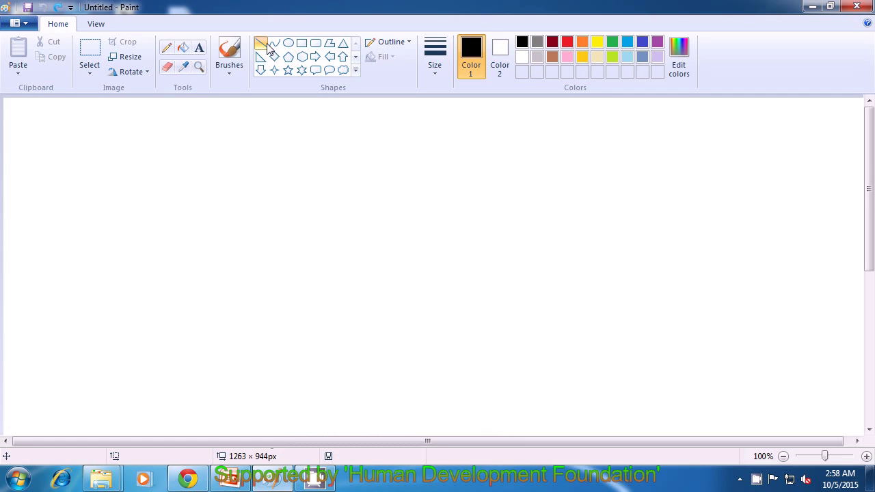
With the Line tool, draw the plane's long upper edge, second edge from the nose, and tail join.
left_click(262, 43)
left_click_drag(301, 281, 447, 188)
left_click(513, 190)
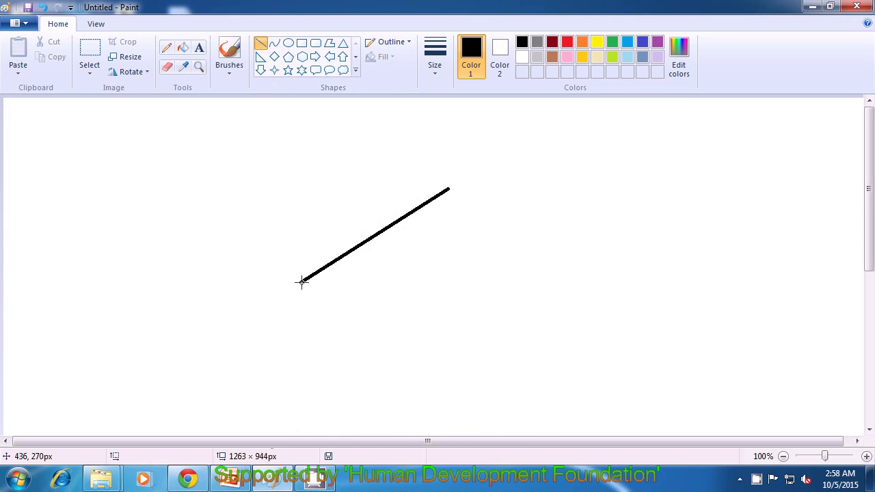
left_click_drag(301, 282, 458, 219)
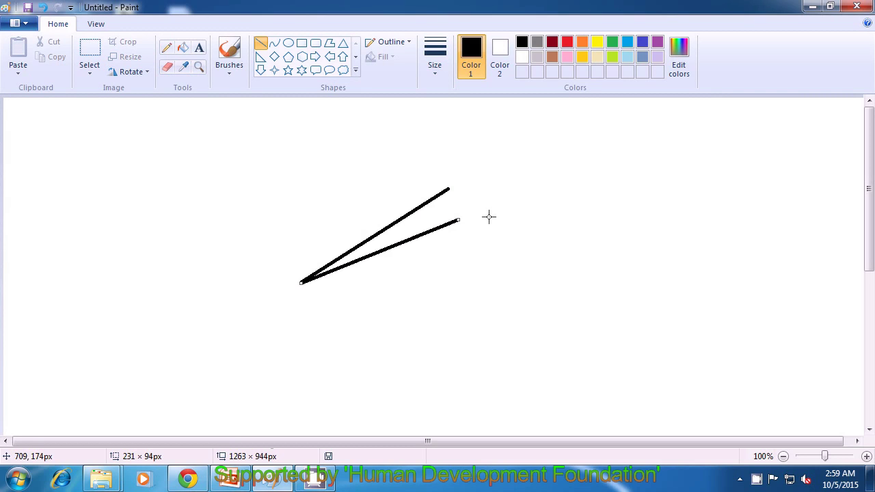
left_click(499, 211)
left_click_drag(448, 189, 458, 220)
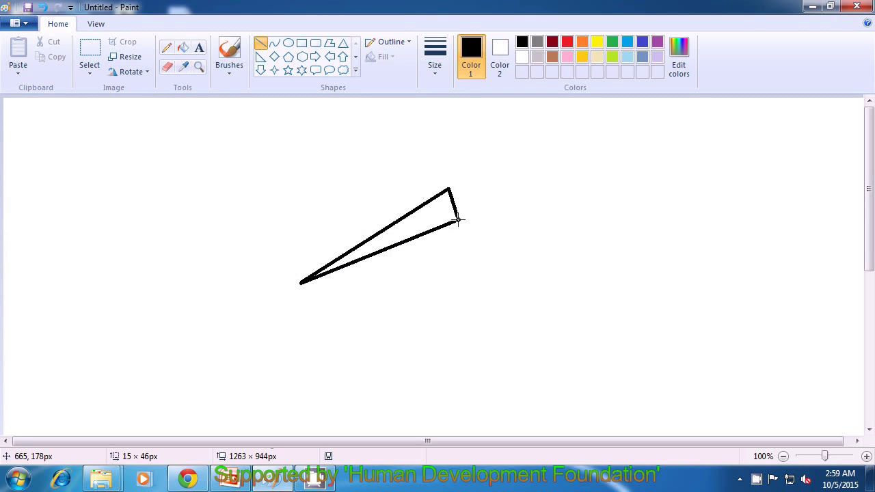
left_click(502, 205)
Add the tail fold line, the nose-to-tail line, the bottom edge and its closing line.
left_click_drag(458, 221, 457, 238)
left_click(490, 230)
left_click_drag(301, 284, 463, 238)
left_click(491, 238)
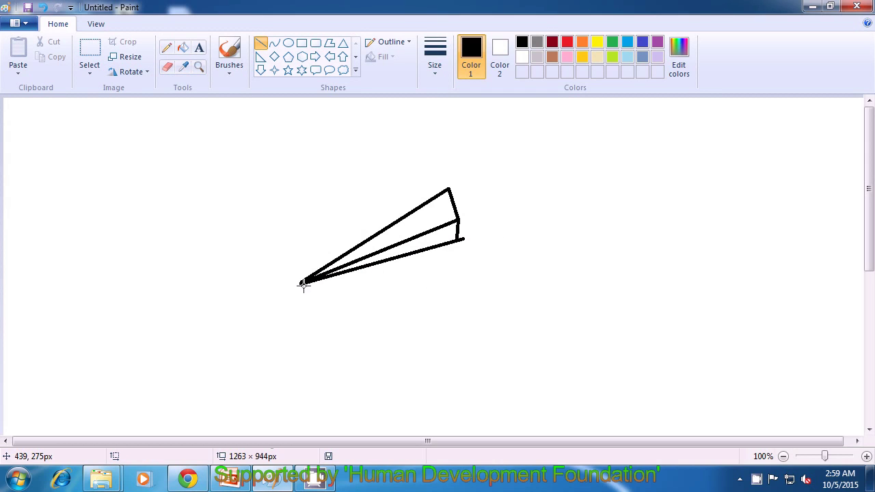
left_click_drag(300, 282, 488, 284)
left_click(461, 240)
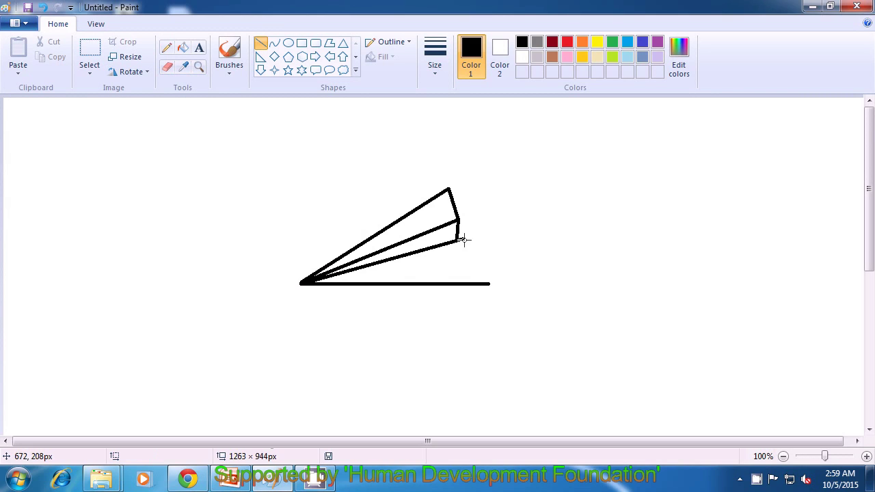
left_click_drag(462, 239, 488, 283)
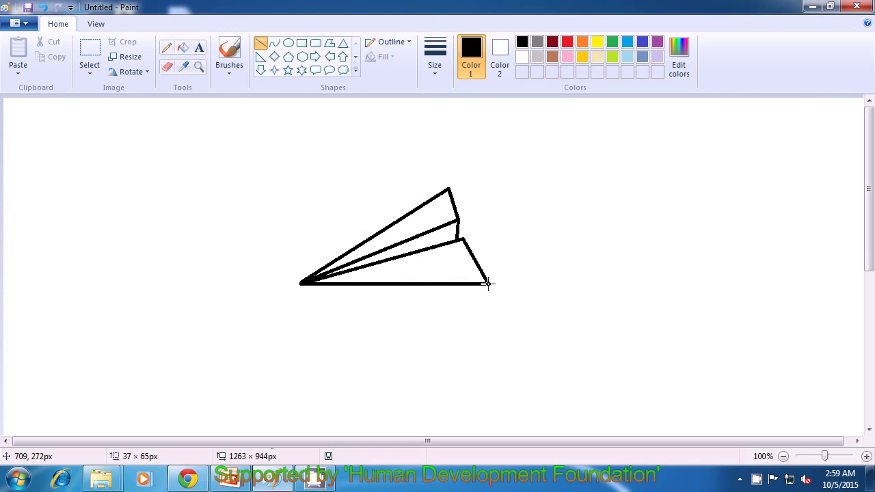
left_click(538, 267)
Draw the lower wing line from the tip and connect the bottom edge down to its end.
left_click_drag(302, 282, 436, 303)
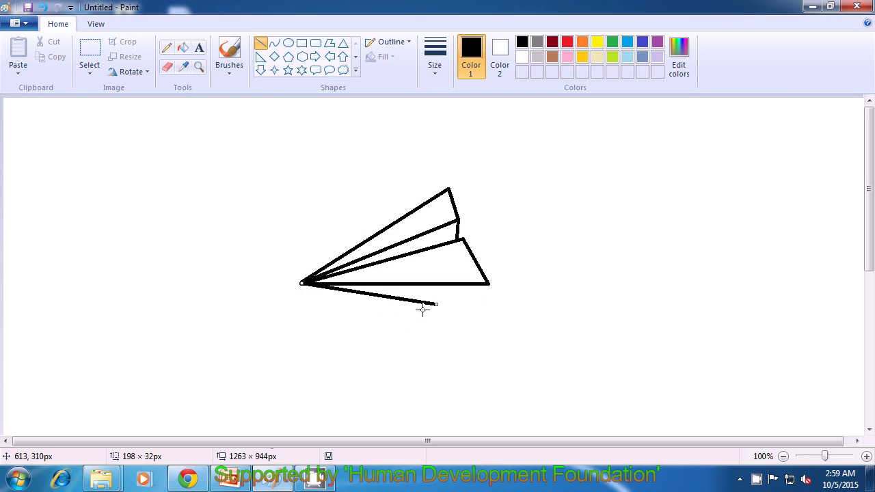
left_click_drag(437, 304, 455, 306)
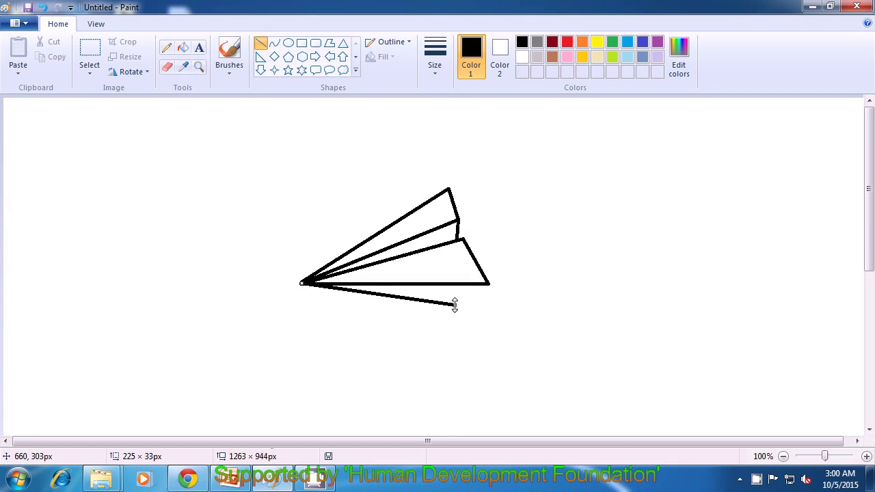
left_click(515, 303)
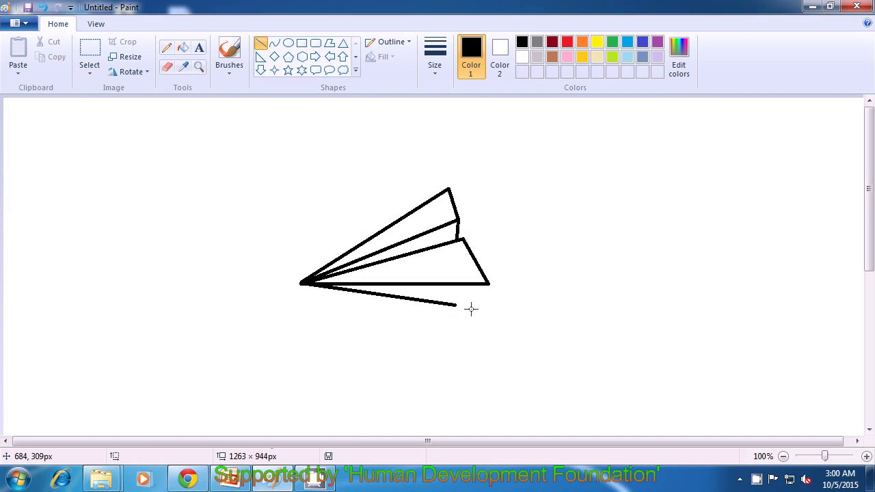
left_click_drag(455, 283, 456, 305)
left_click(502, 295)
Add two short fold lines near the plane's tip, undoing a misplaced one.
left_click_drag(345, 250, 348, 264)
key("ctrl+z")
left_click(394, 268)
left_click_drag(353, 269, 361, 281)
right_click(756, 479)
left_click(773, 448)
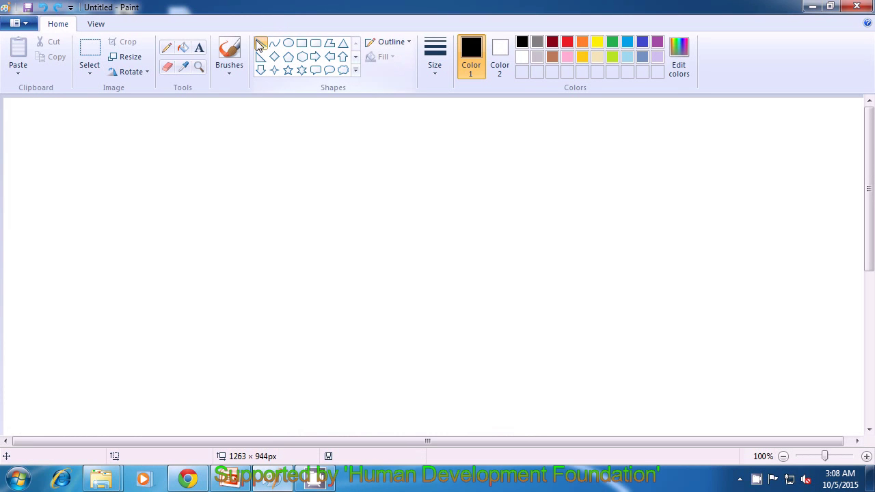
Select the Line tool in the Home tab's Shapes gallery on the blank canvas.
left_click(260, 44)
Draw the hammer's slanted head edge, the handle's long upper edge, and the head's lower edge.
left_click_drag(315, 211, 492, 210)
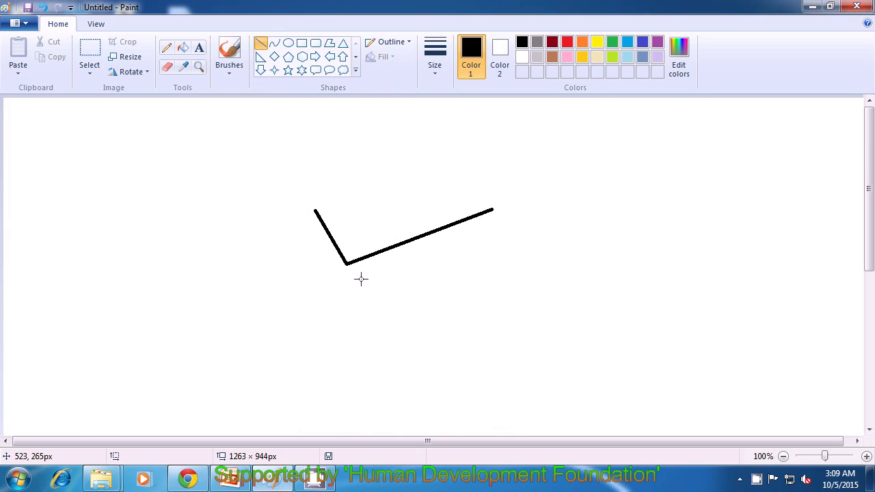
left_click_drag(356, 280, 501, 224)
left_click(519, 219)
left_click(523, 219)
left_click_drag(356, 280, 335, 292)
left_click(413, 333)
left_click(436, 294)
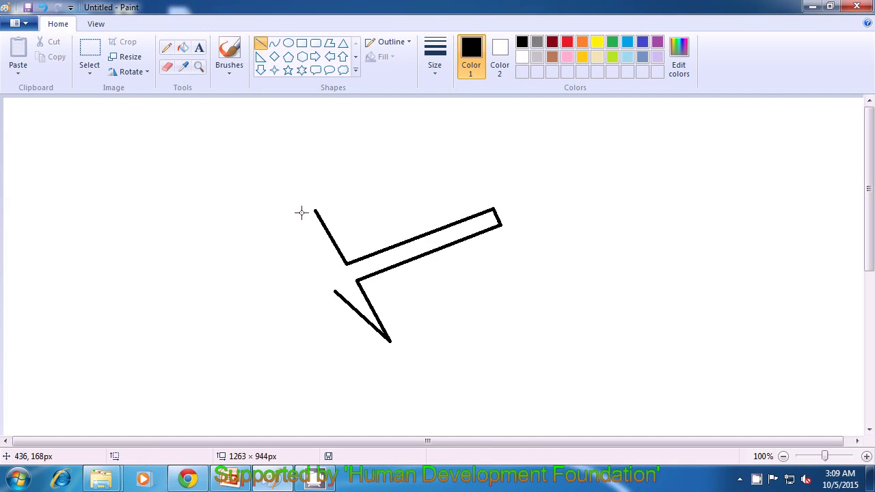
Add the head's outer left edge and close its pointed top.
left_click_drag(301, 213, 334, 291)
left_click(455, 298)
mouse_move(302, 211)
left_mouse_down()
mouse_move(320, 193)
mouse_move(314, 212)
left_mouse_up()
left_click(340, 199)
left_click(394, 198)
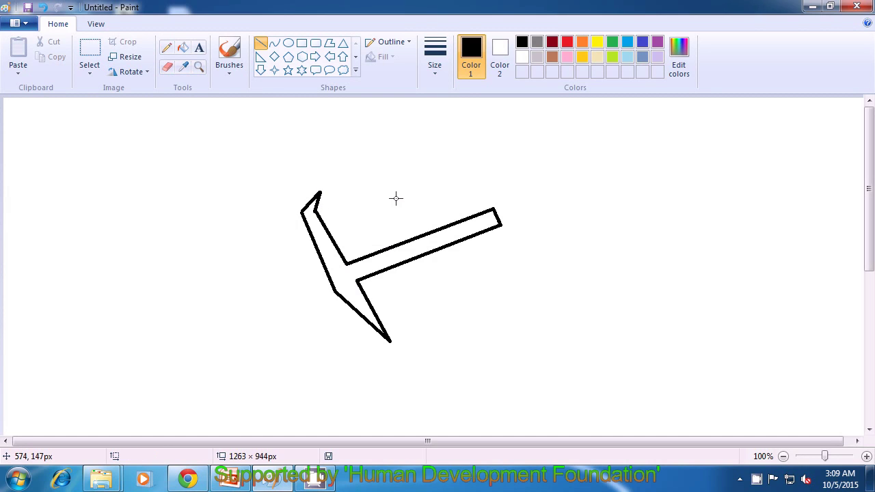
right_click(756, 479)
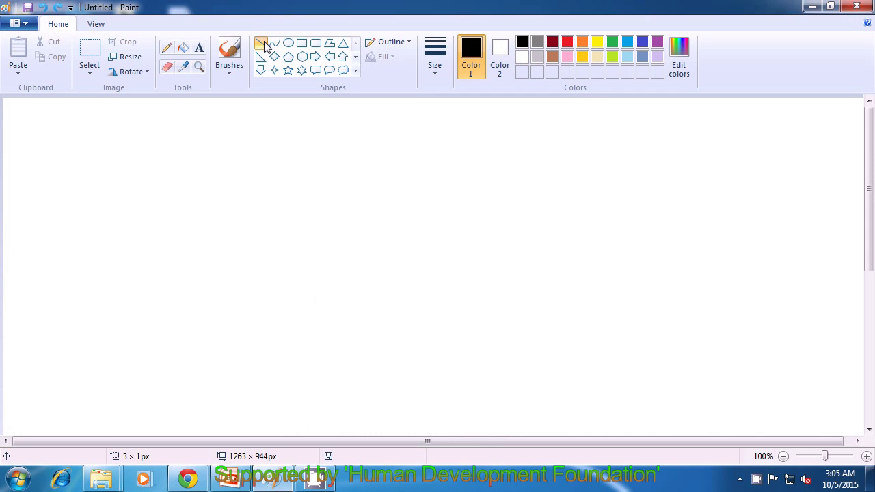
Select the Line tool again for the new sword picture.
left_click(265, 44)
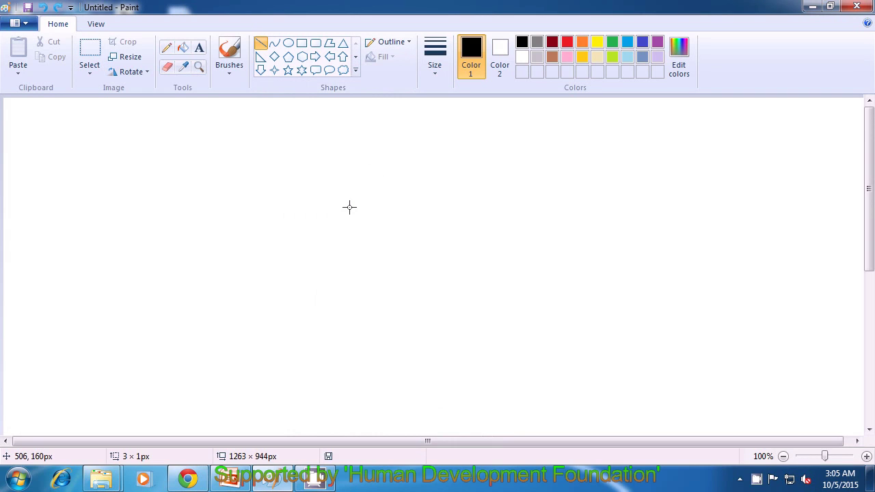
Draw two parallel diagonal blade edges and the first short crossguard lines at their lower end.
left_click_drag(349, 207, 483, 327)
left_click_drag(484, 332, 488, 345)
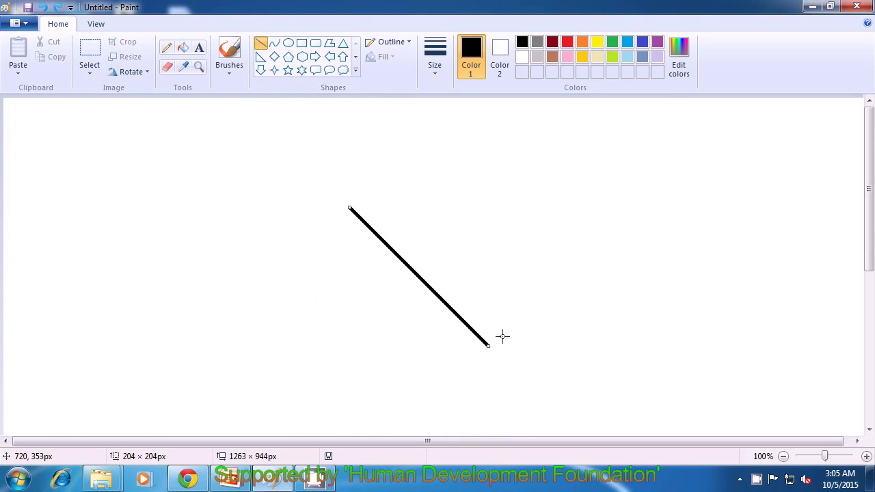
left_click(500, 321)
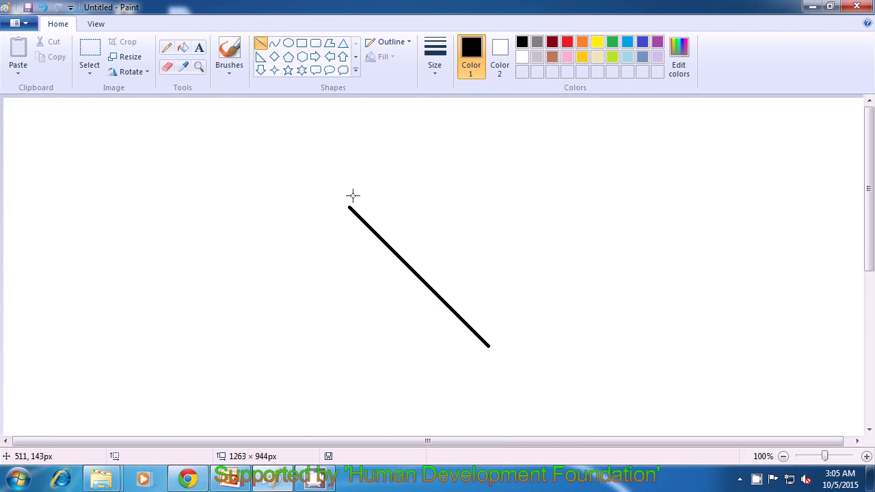
left_click_drag(349, 188, 498, 336)
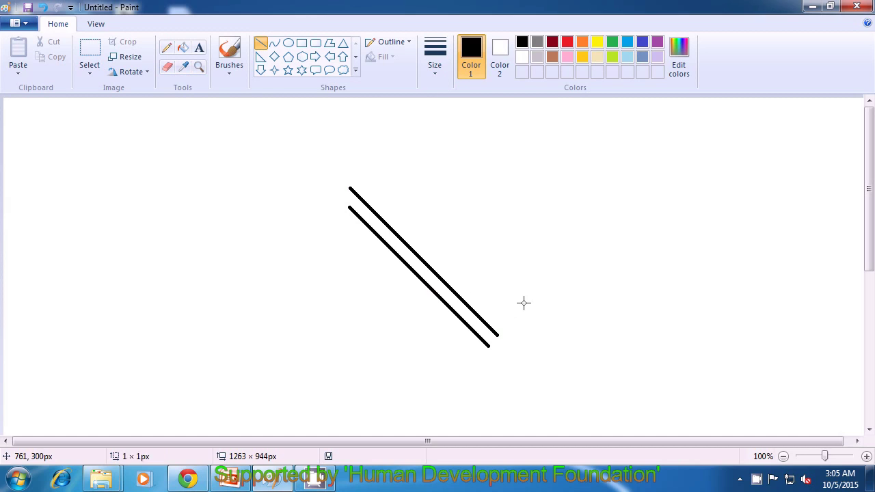
left_click_drag(481, 355, 509, 328)
mouse_move(481, 355)
left_mouse_down()
mouse_move(492, 364)
mouse_move(519, 339)
left_mouse_up()
left_click(542, 338)
Close the crossguard and draw the handle's two edges with a short end line.
left_click(545, 335)
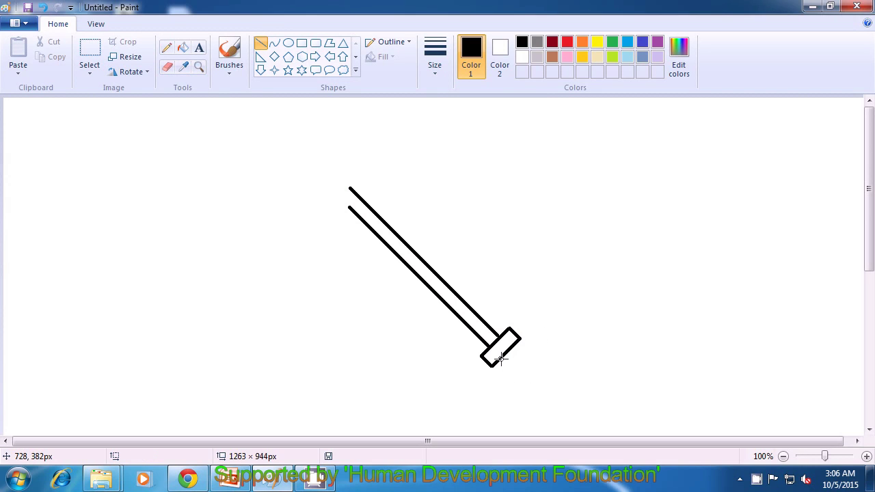
left_click_drag(500, 358, 524, 381)
left_click(535, 362)
left_click_drag(511, 348, 534, 372)
left_click(569, 373)
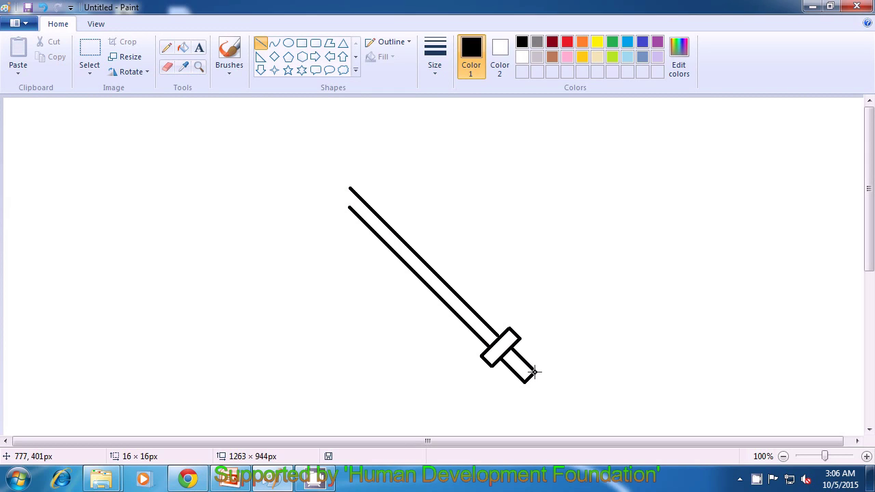
left_click(565, 366)
left_click_drag(535, 369, 535, 373)
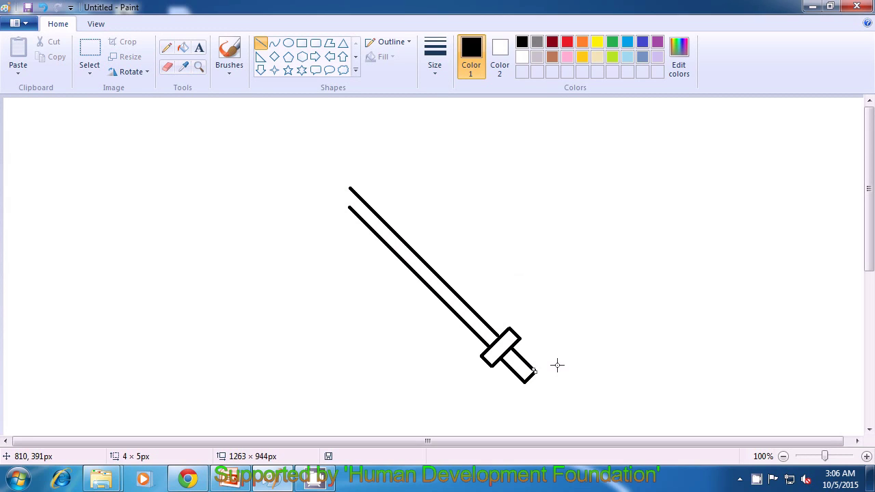
left_click(557, 364)
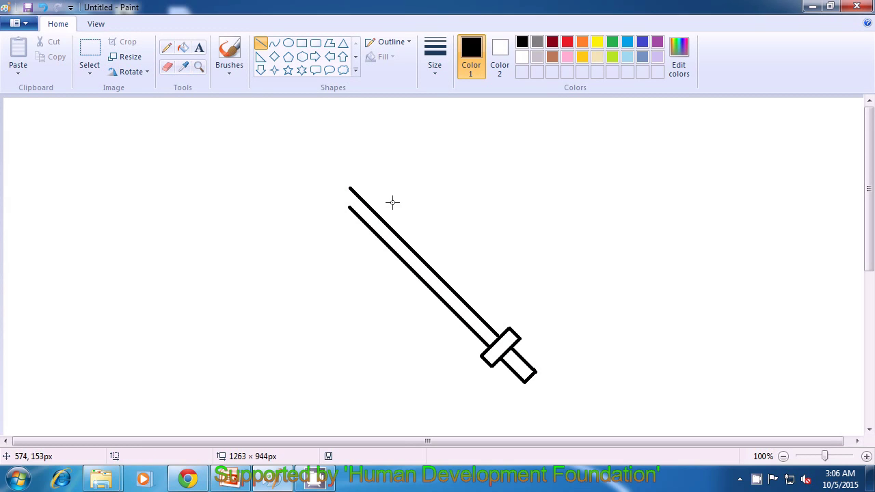
Close the blade's top into a point and draw a ridge line along its middle.
mouse_move(350, 185)
left_mouse_down()
mouse_move(348, 209)
mouse_move(349, 187)
left_mouse_up()
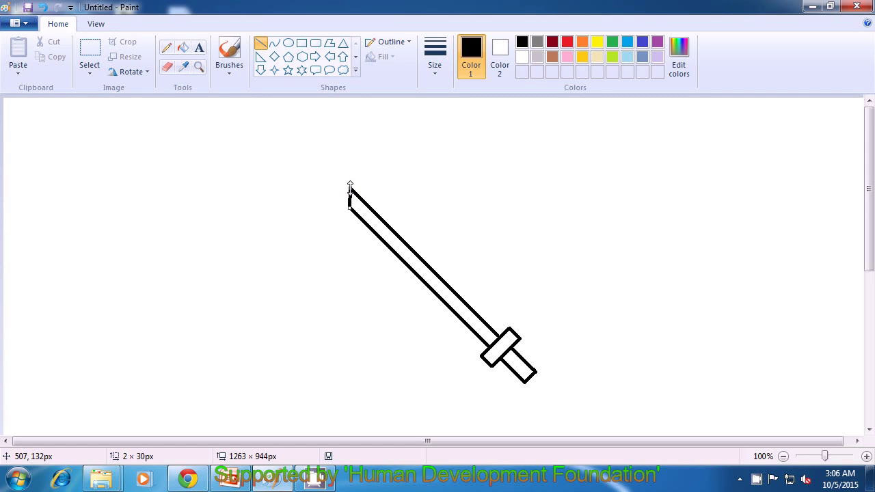
left_click(381, 189)
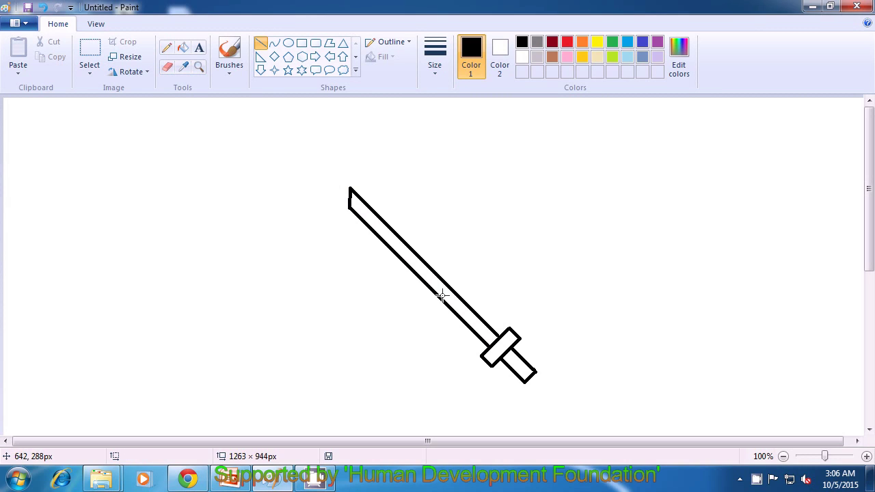
left_click_drag(375, 227, 446, 299)
left_click(488, 268)
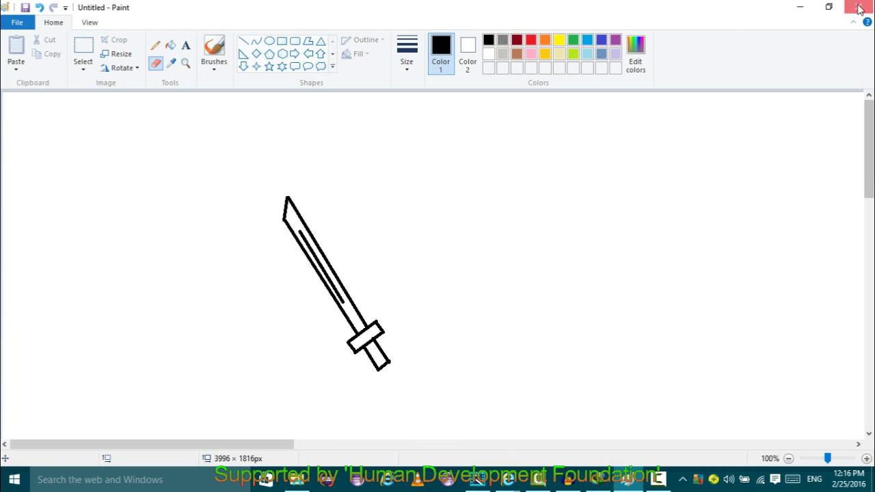
Close the Paint window with the sword drawing still unsaved.
left_click(859, 7)
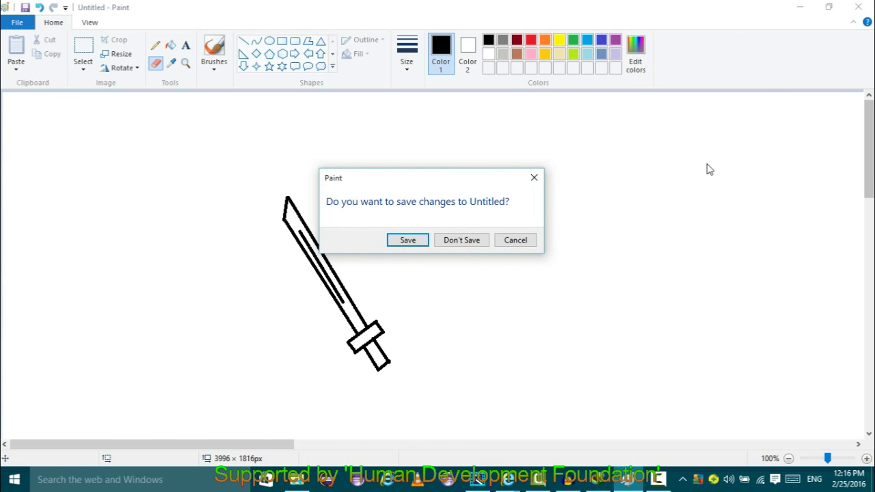
Choose Don't Save to discard the sword drawing.
left_click(461, 240)
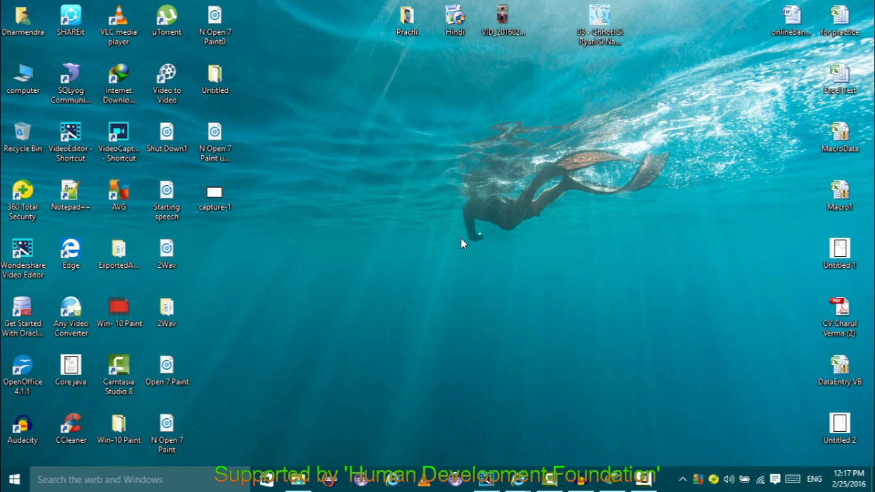